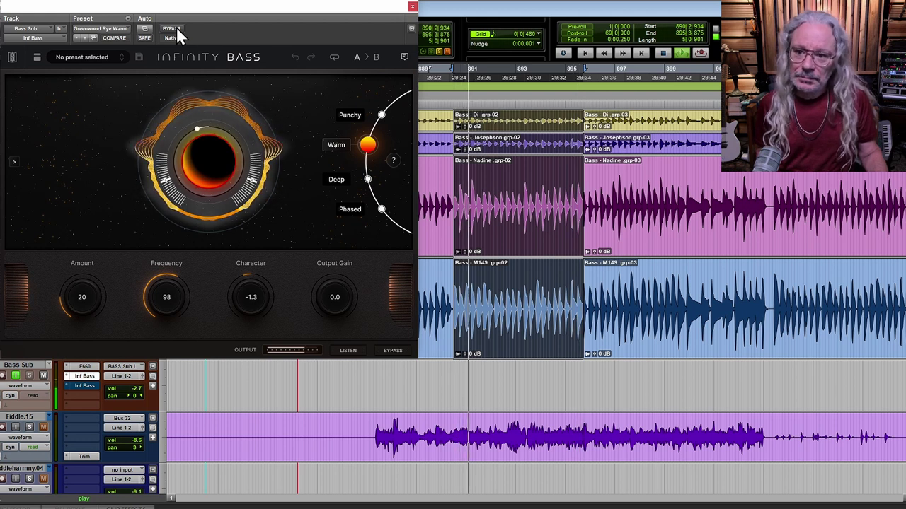
{"action": "left_click", "coordinate": [176, 26]}
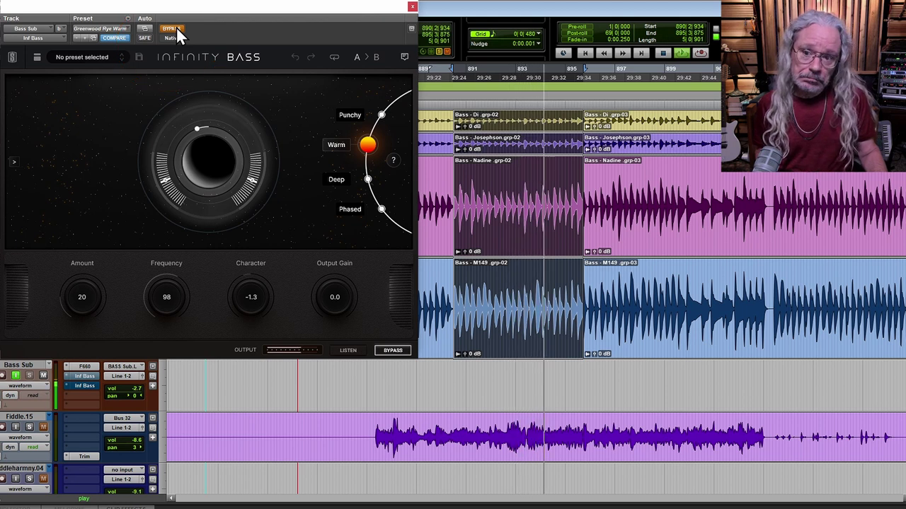
{"action": "left_click", "coordinate": [177, 26]}
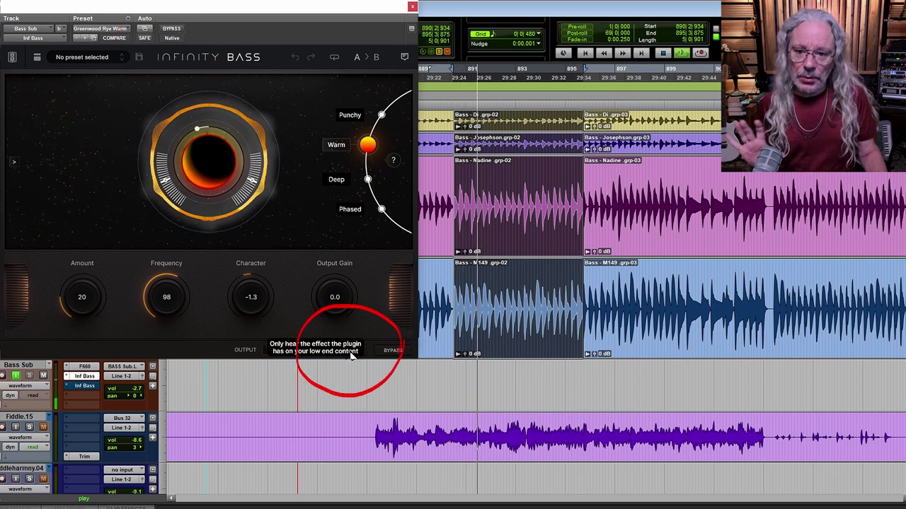
{"action": "left_click", "coordinate": [351, 354]}
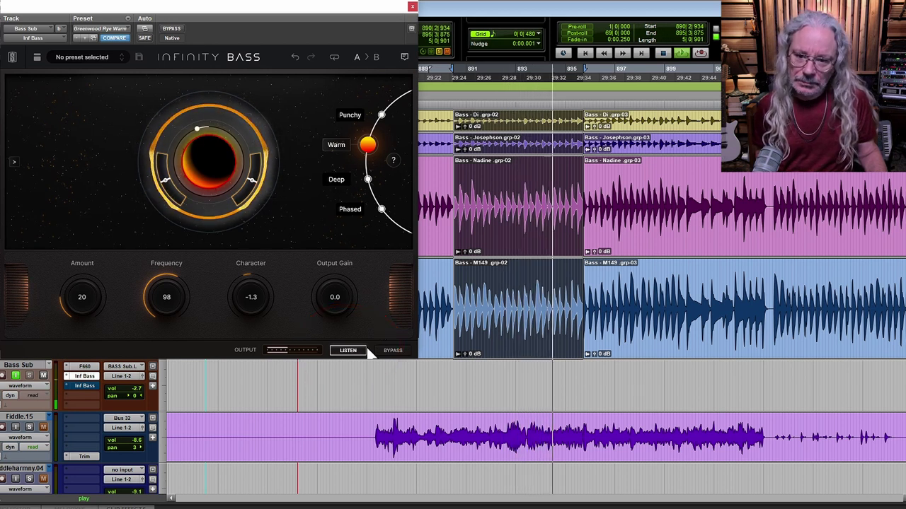
{"action": "left_click", "coordinate": [351, 351]}
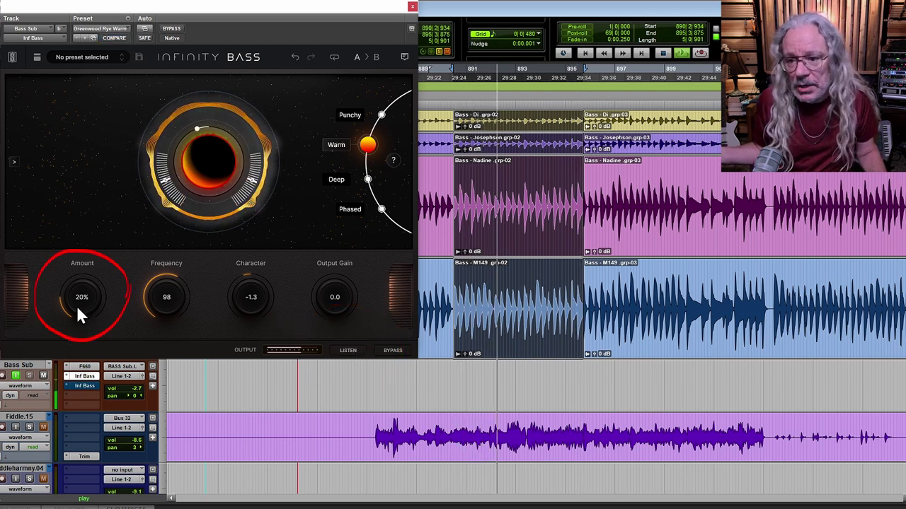
Raise the Warm-mode Infinity Bass Amount to 18, then bypass it to compare against dry.
{"action": "mouse_move", "coordinate": [76, 306]}
{"action": "left_mouse_down"}
{"action": "mouse_move", "coordinate": [85, 272]}
{"action": "mouse_move", "coordinate": [80, 310]}
{"action": "left_mouse_up"}
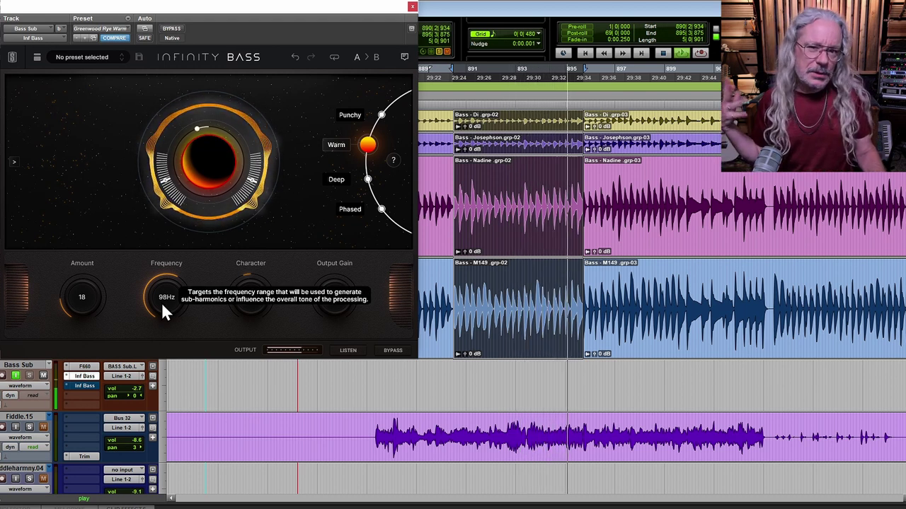
{"action": "left_click", "coordinate": [172, 28]}
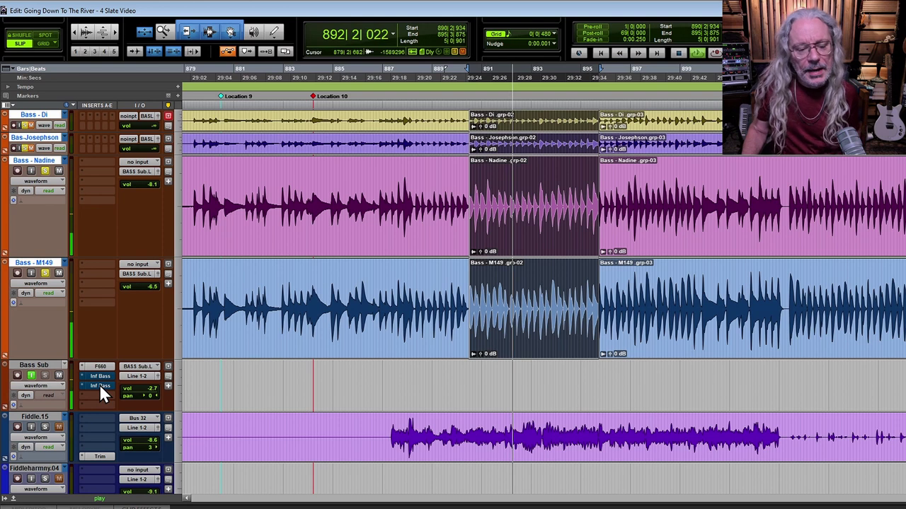
Un-bypass the second (Deep) Infinity Bass on Bass Sub, audition Listen, and raise Amount to 59%.
{"action": "left_click", "coordinate": [99, 386]}
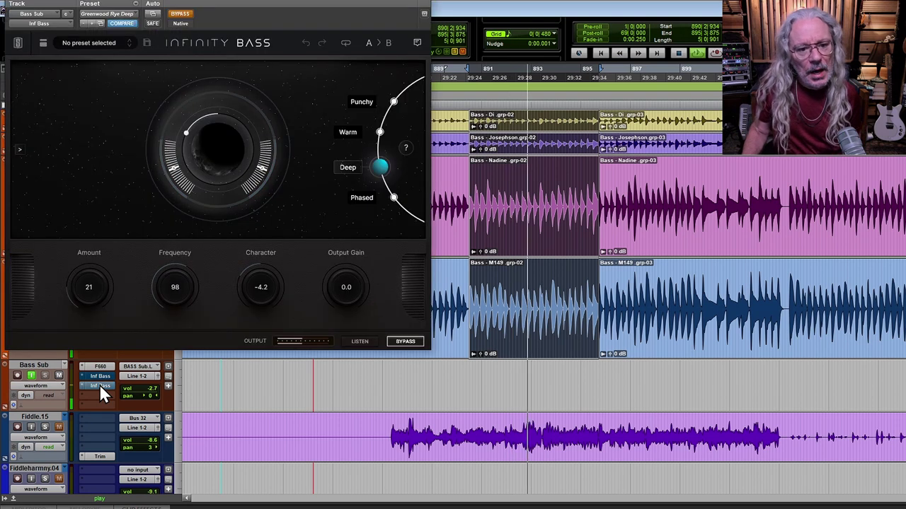
{"action": "left_click", "coordinate": [181, 14]}
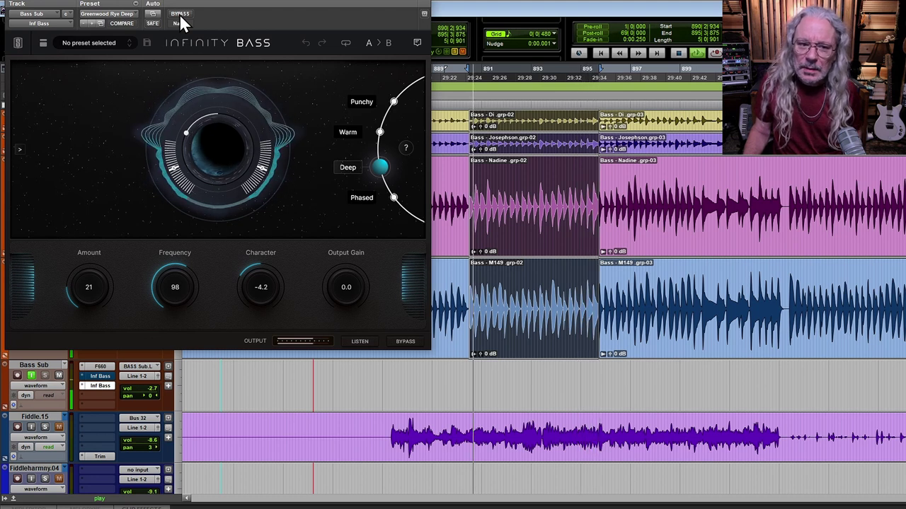
{"action": "left_click", "coordinate": [360, 340]}
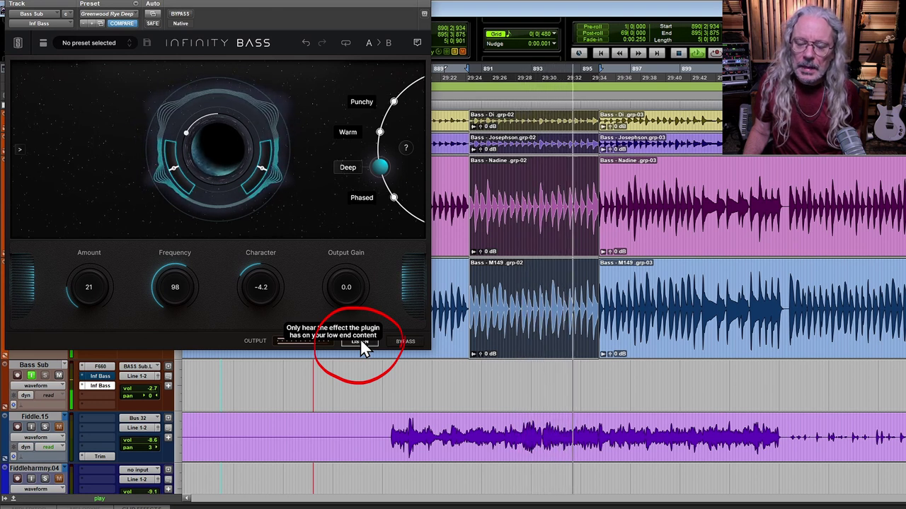
{"action": "left_click", "coordinate": [360, 340]}
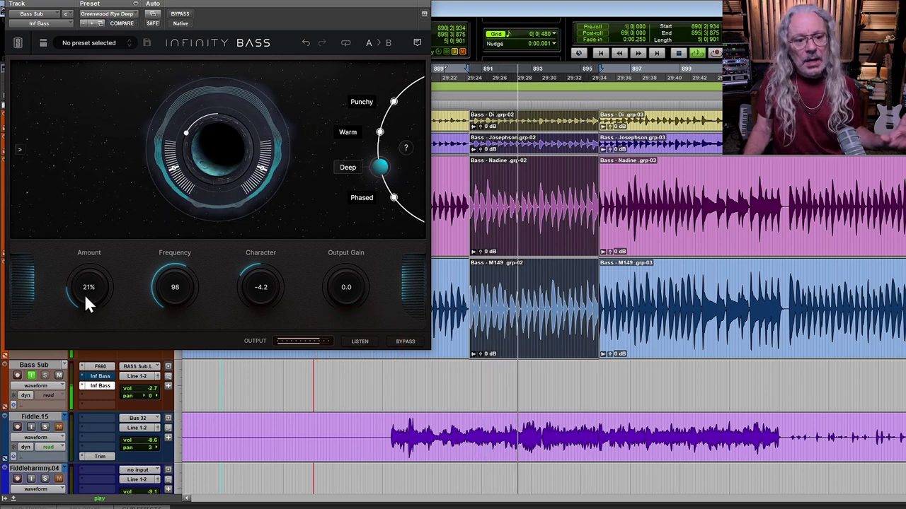
{"action": "left_click_drag", "start_coordinate": [84, 294], "coordinate": [95, 254]}
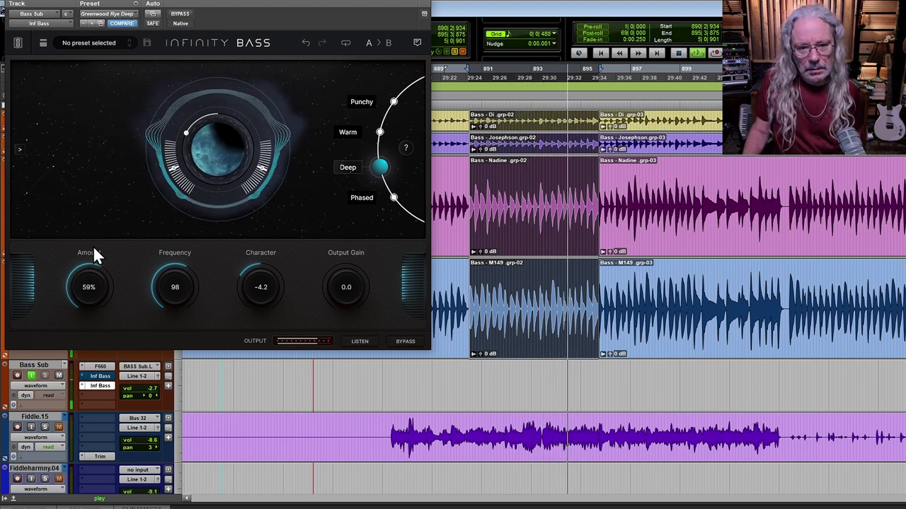
Switch to the first Warm-mode Infinity Bass, un-bypass it, and set Character to -7.3.
{"action": "left_click", "coordinate": [99, 384]}
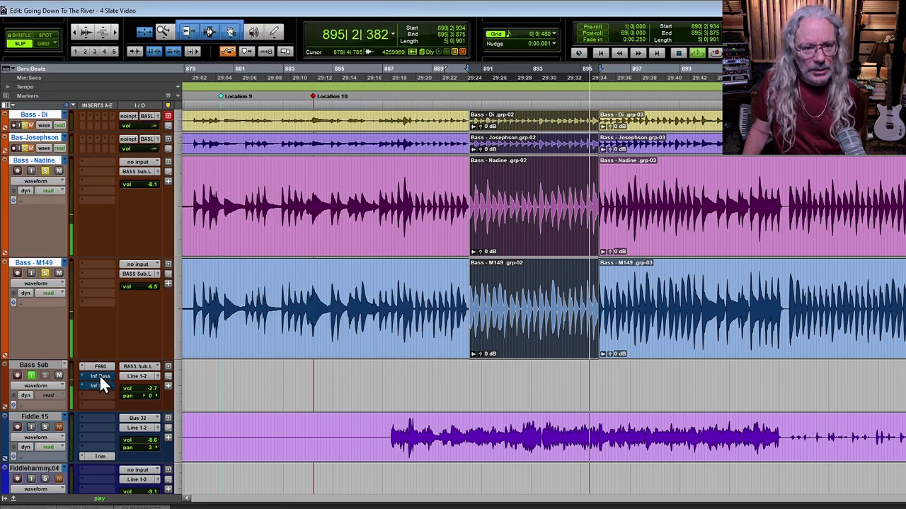
{"action": "left_click", "coordinate": [100, 378]}
{"action": "left_click", "coordinate": [182, 16]}
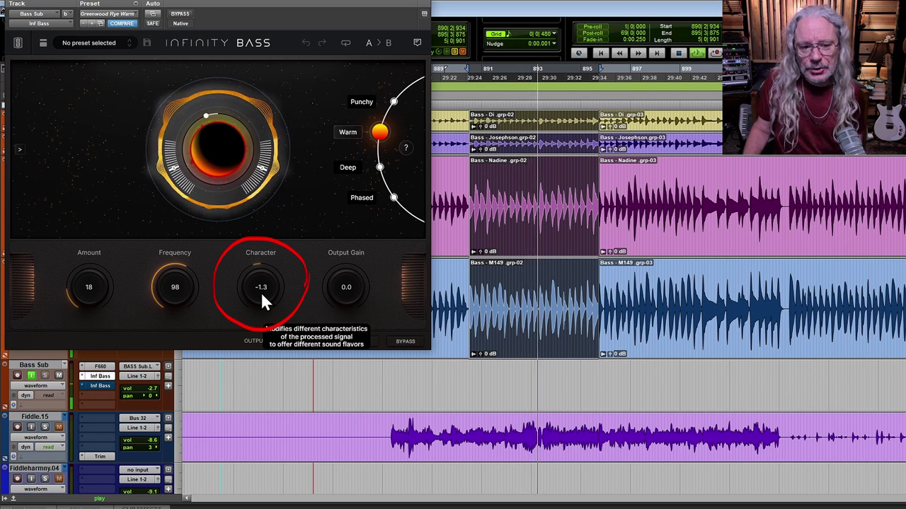
{"action": "left_click_drag", "start_coordinate": [260, 290], "coordinate": [262, 209]}
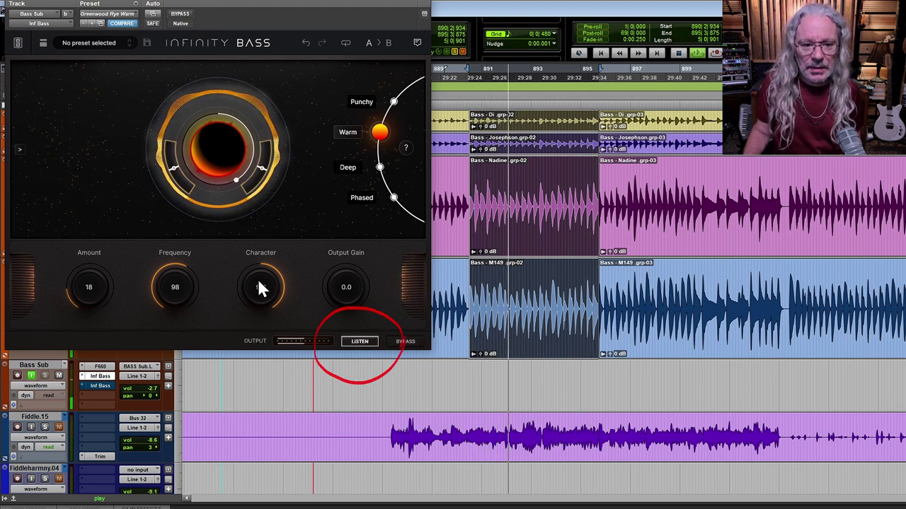
{"action": "left_click_drag", "start_coordinate": [259, 283], "coordinate": [262, 338]}
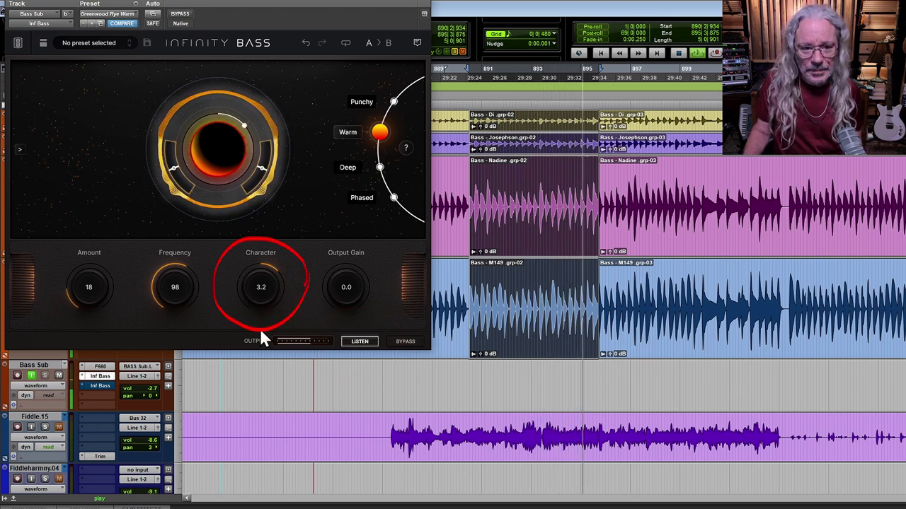
{"action": "left_click_drag", "start_coordinate": [261, 331], "coordinate": [260, 402]}
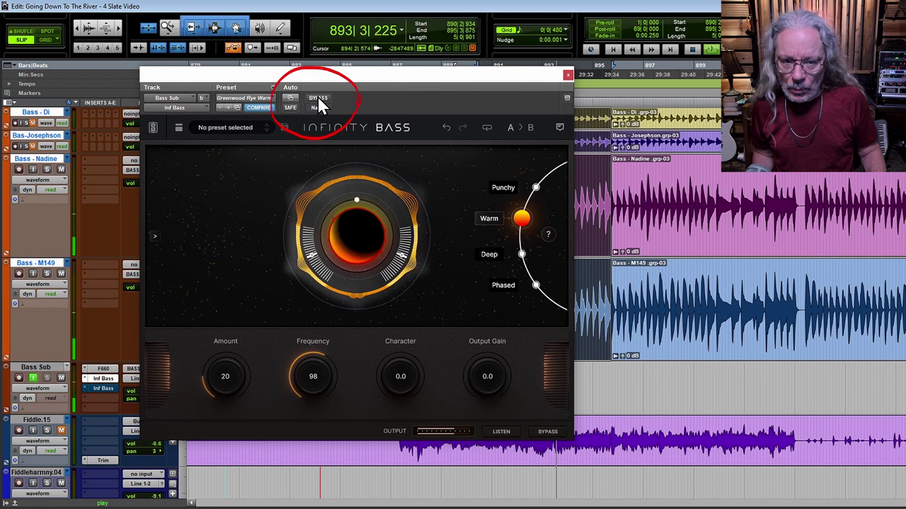
{"action": "left_click", "coordinate": [317, 98]}
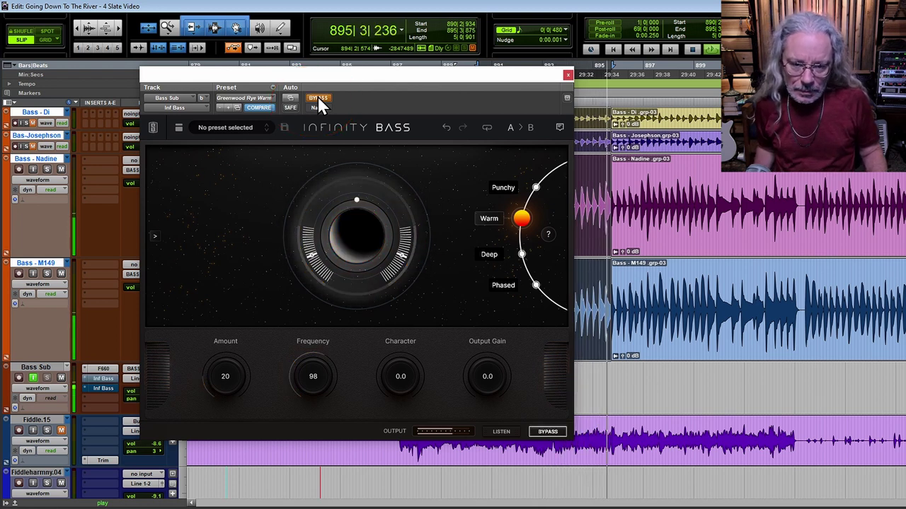
{"action": "left_click", "coordinate": [318, 99]}
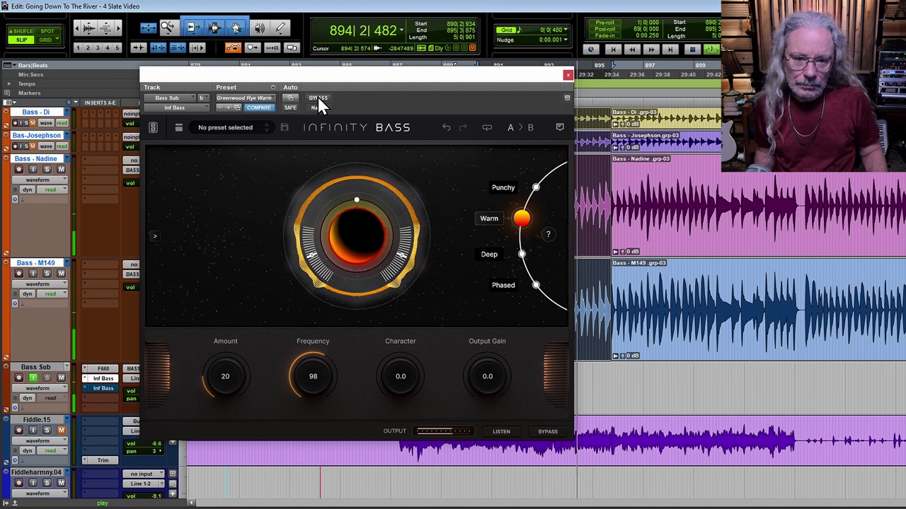
{"action": "left_click", "coordinate": [318, 98]}
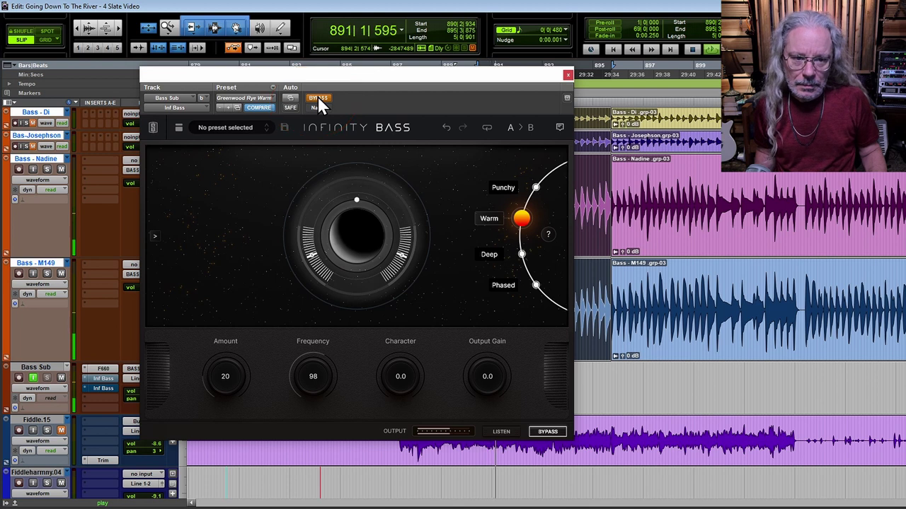
{"action": "left_click", "coordinate": [318, 98]}
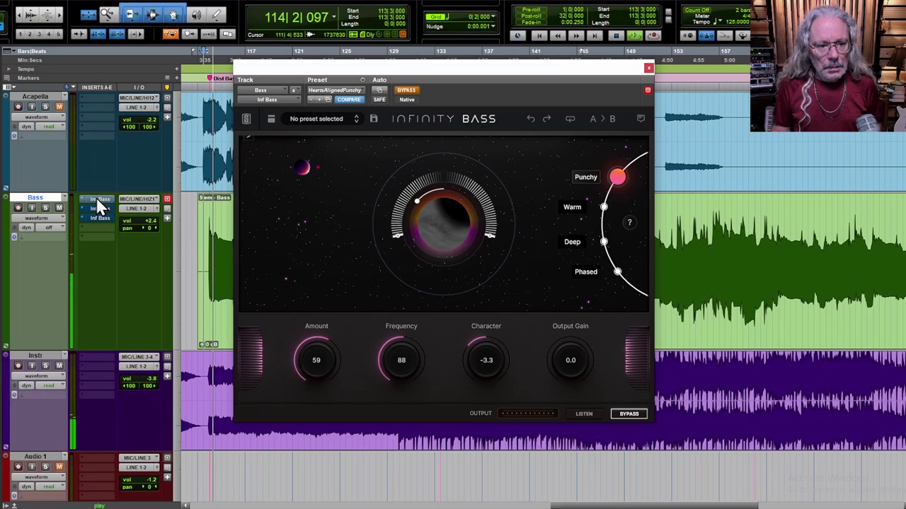
Un-bypass the Punchy Infinity Bass, raise Frequency to about 96 Hz, and set Character to -3.8.
{"action": "left_click", "coordinate": [406, 91]}
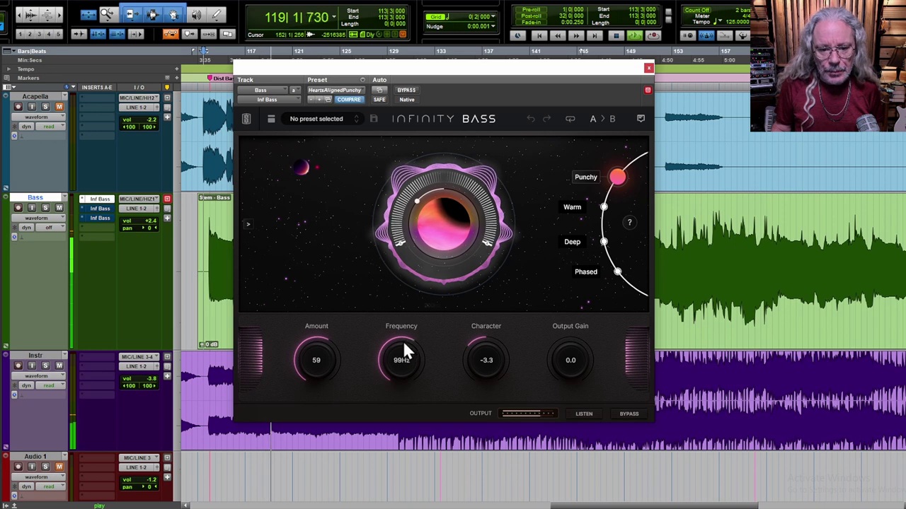
{"action": "left_click_drag", "start_coordinate": [403, 336], "coordinate": [404, 328]}
{"action": "left_click_drag", "start_coordinate": [402, 387], "coordinate": [401, 353]}
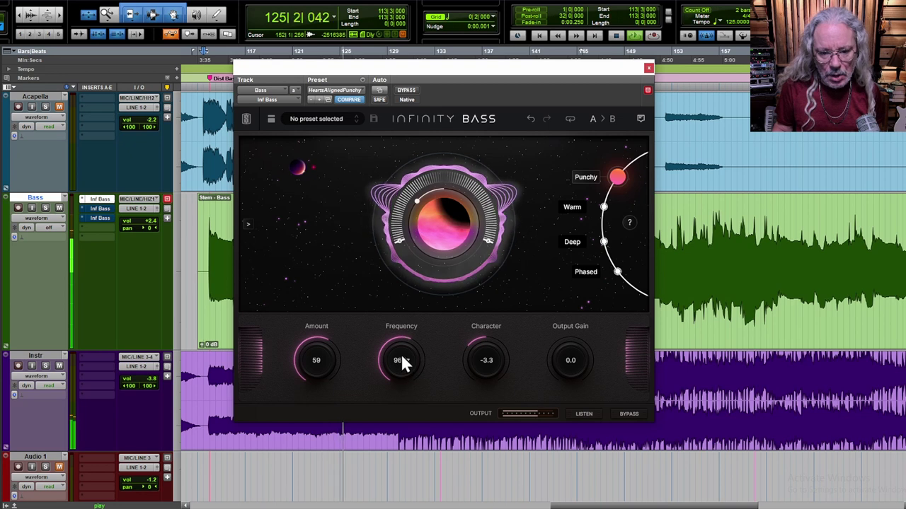
{"action": "left_click", "coordinate": [497, 354], "text": "alt"}
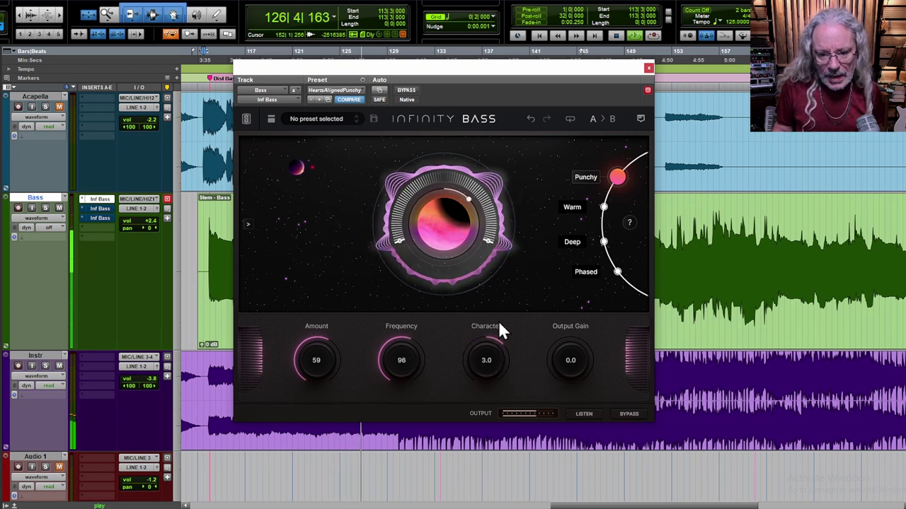
{"action": "left_click_drag", "start_coordinate": [498, 322], "coordinate": [494, 371]}
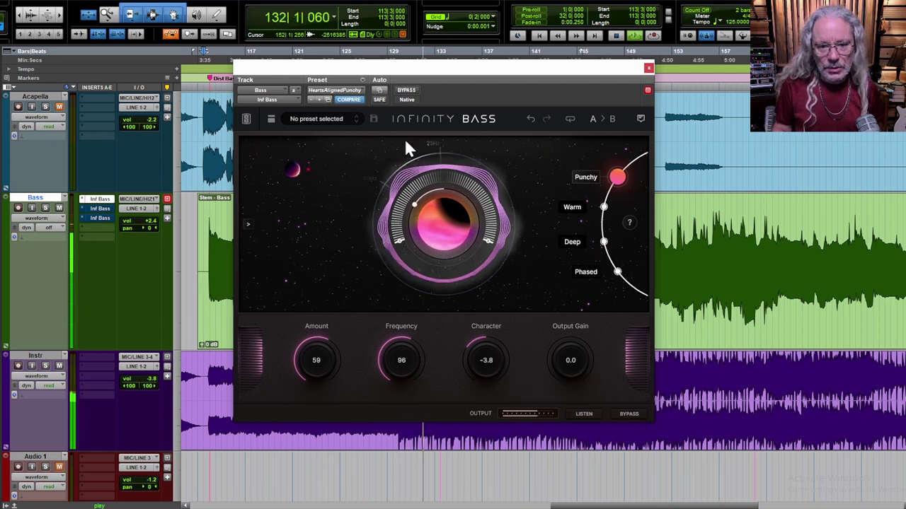
Compare the Bass track's Infinity Bass against dry twice, then lower Frequency to about 82 Hz.
{"action": "left_click", "coordinate": [406, 90]}
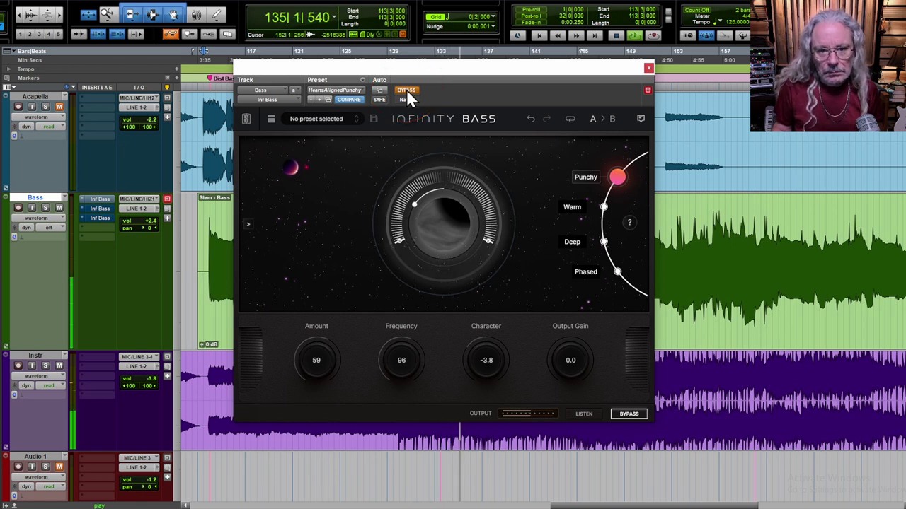
{"action": "left_click", "coordinate": [406, 90]}
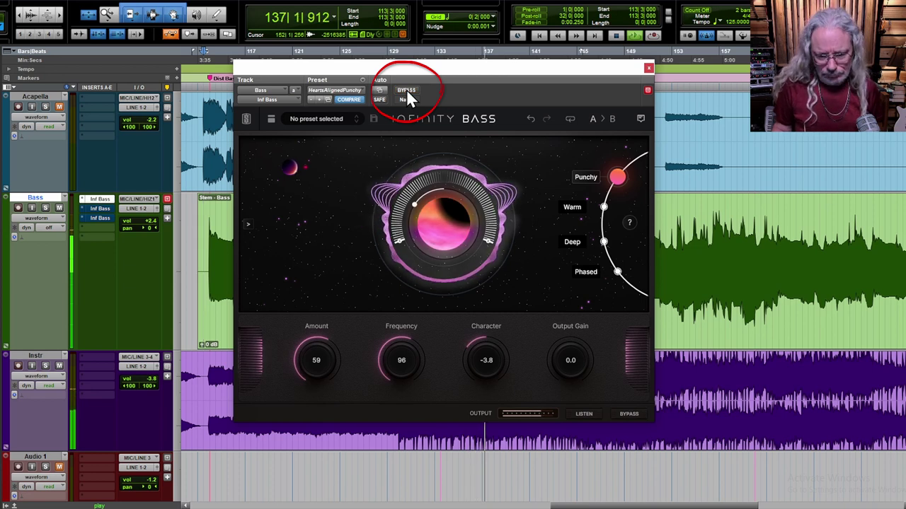
{"action": "left_click", "coordinate": [409, 90]}
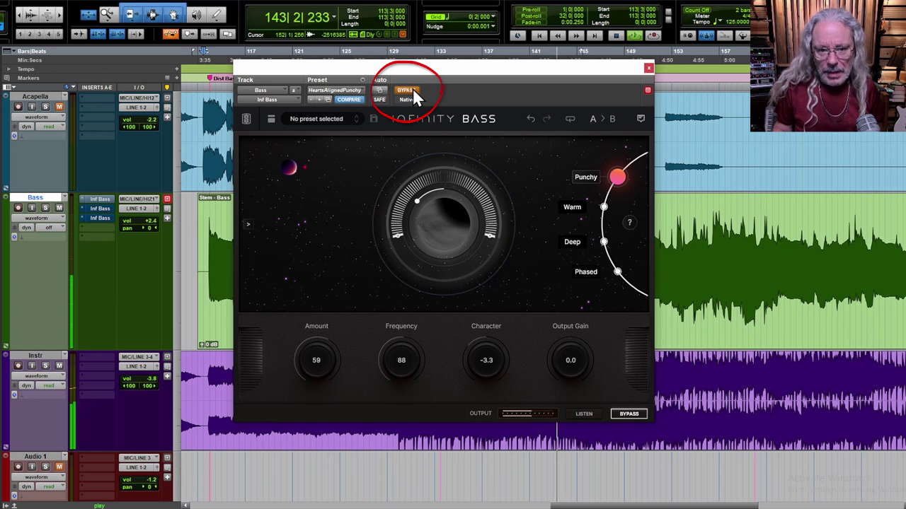
{"action": "left_click", "coordinate": [410, 90]}
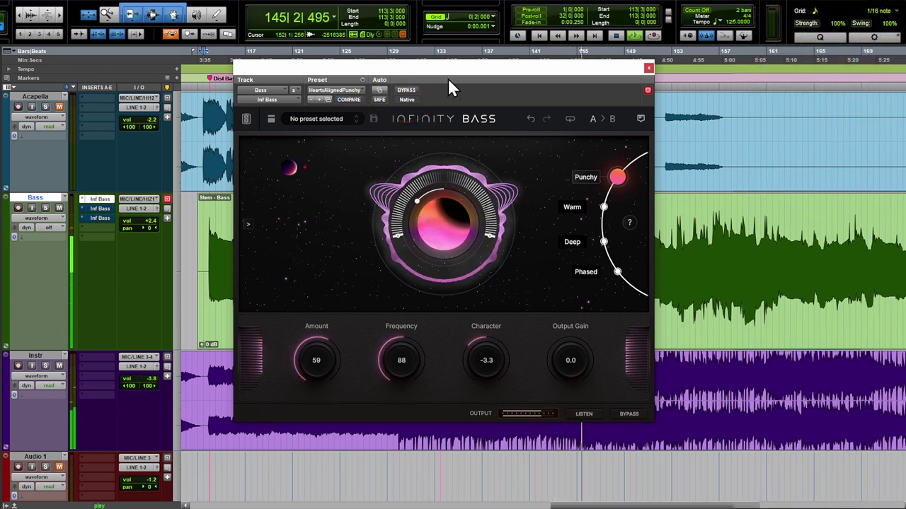
{"action": "left_click_drag", "start_coordinate": [470, 72], "coordinate": [422, 80]}
{"action": "mouse_move", "coordinate": [352, 369]}
{"action": "left_mouse_down"}
{"action": "mouse_move", "coordinate": [351, 328]}
{"action": "mouse_move", "coordinate": [353, 384]}
{"action": "left_mouse_up"}
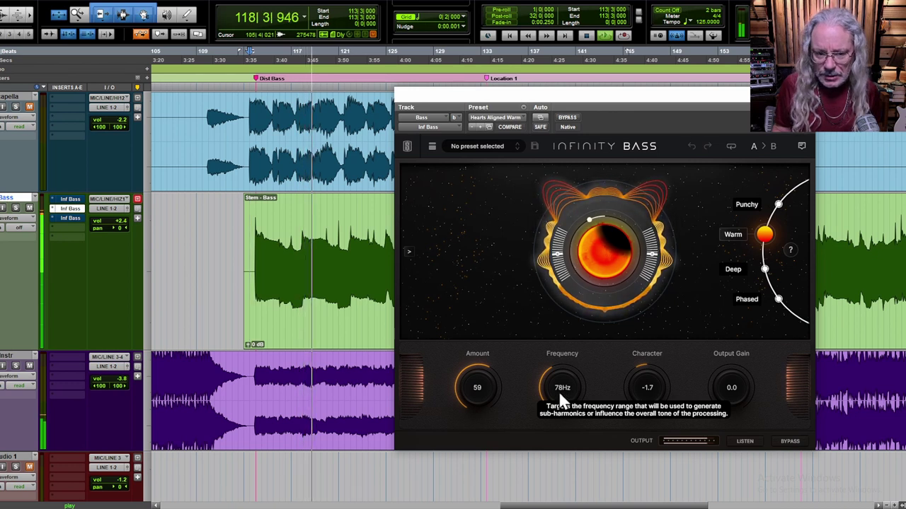
{"action": "left_click_drag", "start_coordinate": [561, 401], "coordinate": [559, 395]}
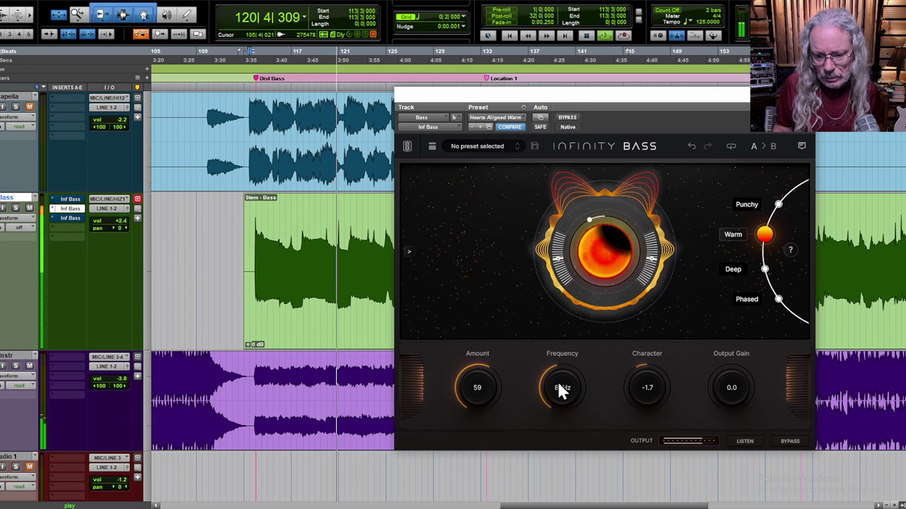
{"action": "left_click_drag", "start_coordinate": [558, 386], "coordinate": [559, 388]}
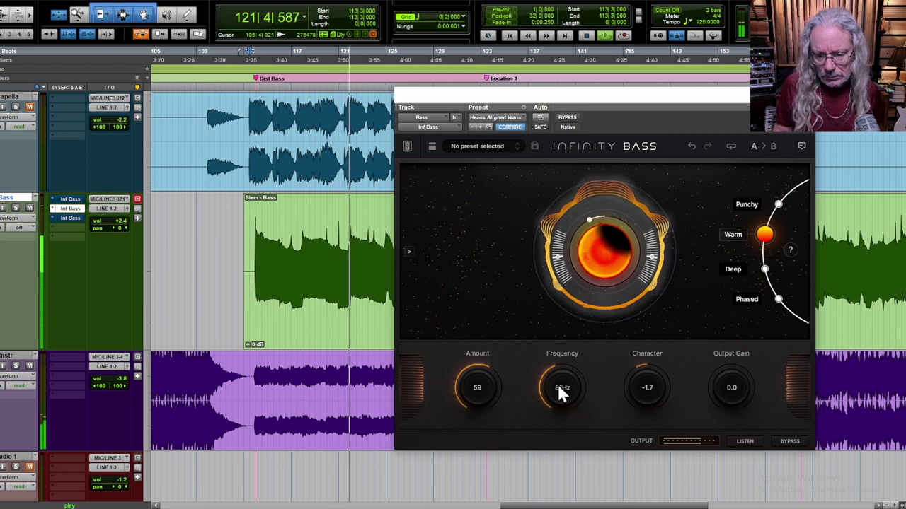
{"action": "left_click", "coordinate": [572, 117]}
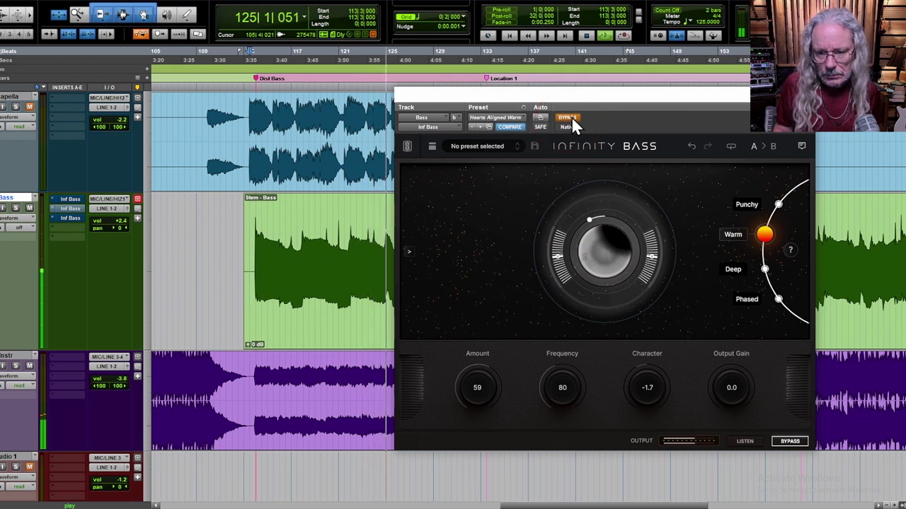
{"action": "left_click", "coordinate": [571, 116]}
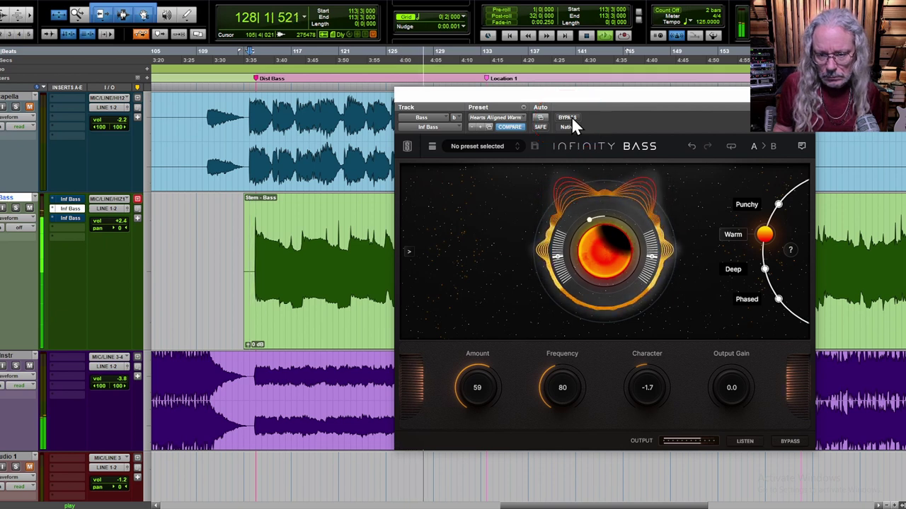
Lower the Bass track's Infinity Bass Frequency from 80 to 76 Hz.
{"action": "mouse_move", "coordinate": [564, 395]}
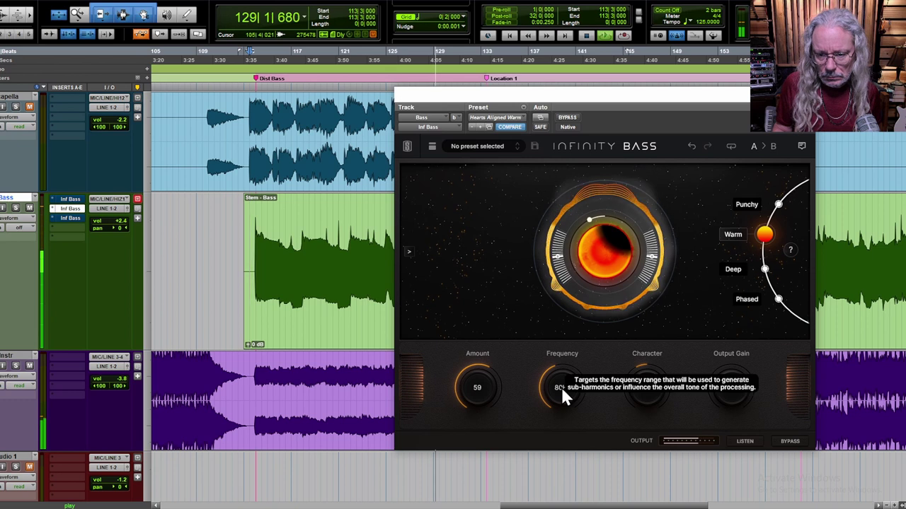
{"action": "left_click_drag", "start_coordinate": [562, 388], "coordinate": [561, 384]}
{"action": "left_click_drag", "start_coordinate": [678, 101], "coordinate": [474, 104]}
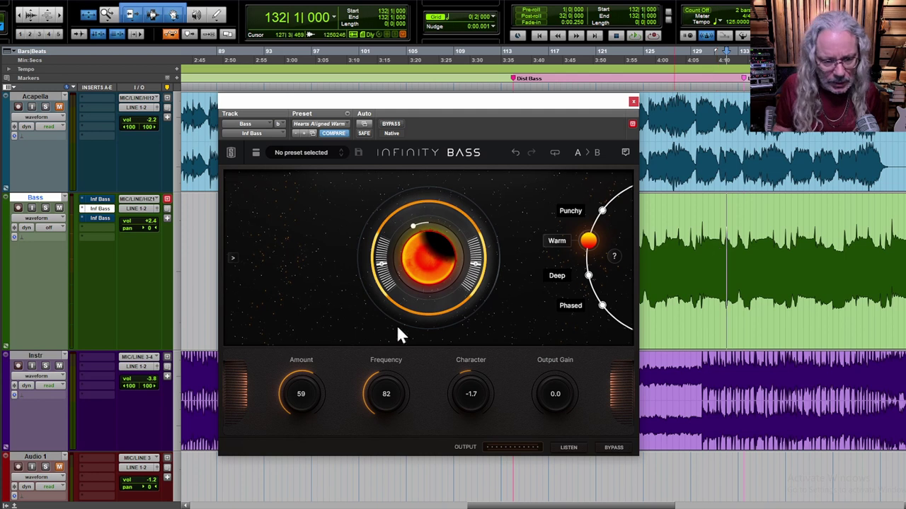
Audition the bass during playback, setting Character to -5.2 and Frequency to 67 Hz.
{"action": "key", "text": "space"}
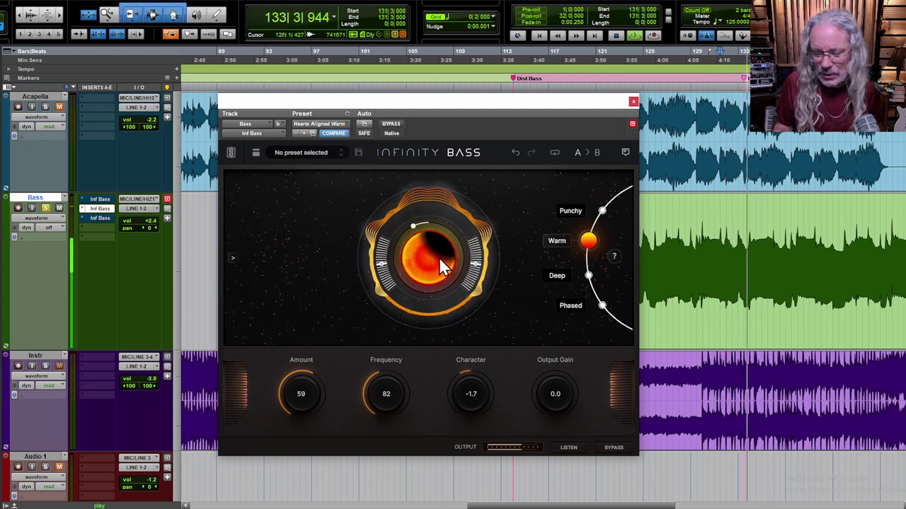
{"action": "key", "text": "space"}
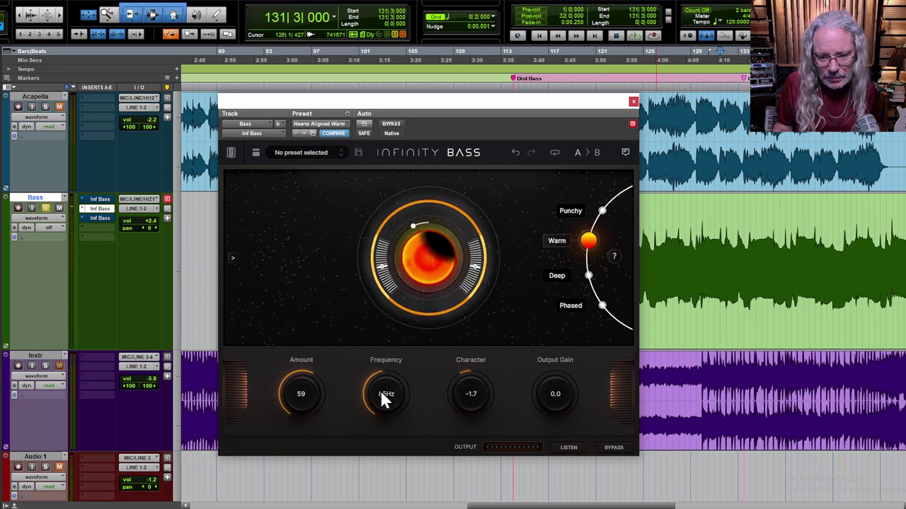
{"action": "key", "text": "space"}
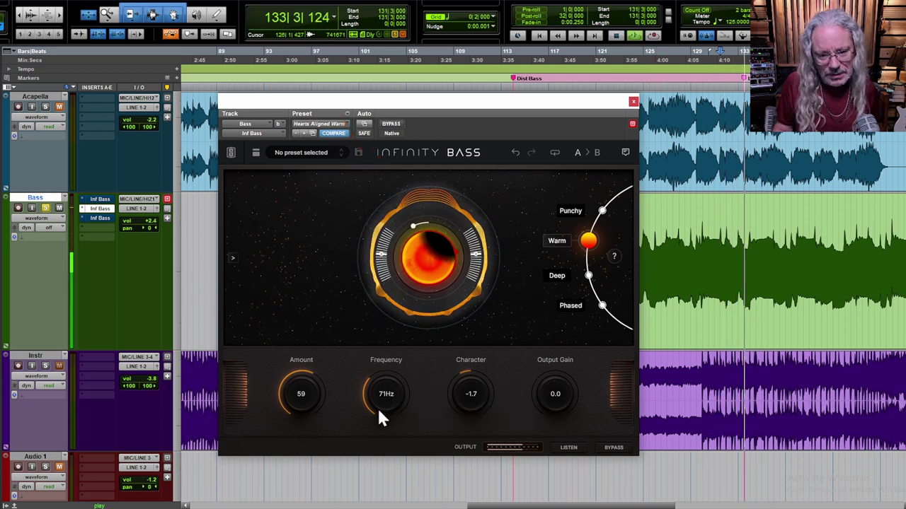
{"action": "key", "text": "space"}
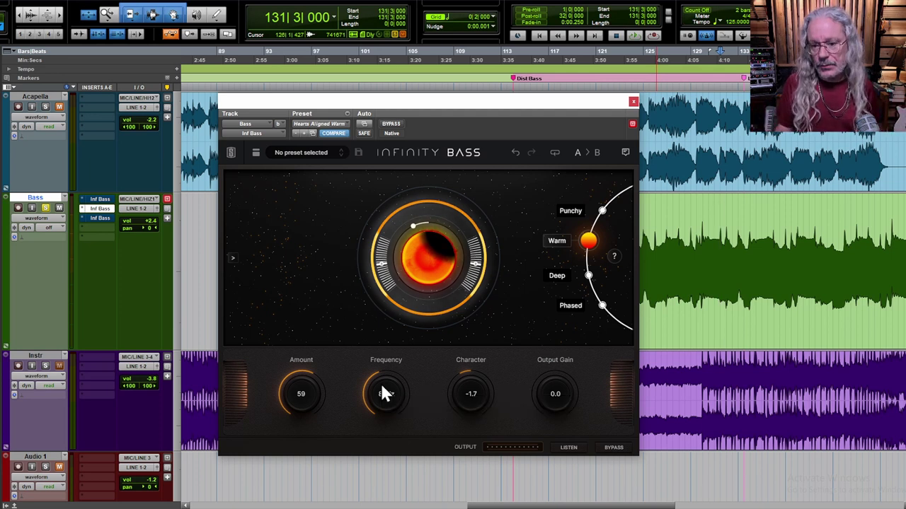
{"action": "key", "text": "space"}
{"action": "left_click_drag", "start_coordinate": [471, 394], "coordinate": [462, 469]}
{"action": "scroll", "coordinate": [384, 400], "scroll_direction": "down", "scroll_amount": 5}
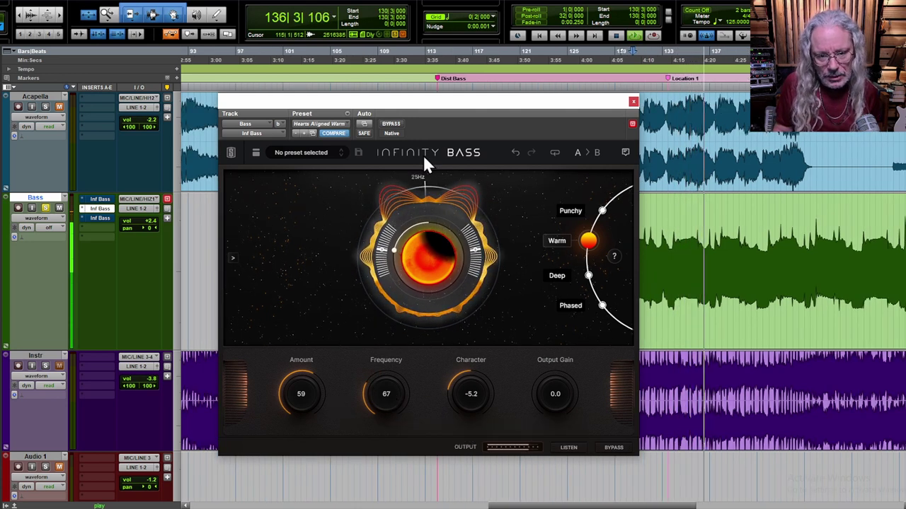
Compare bypassed versus active, raise Frequency from 67 to 72 Hz, and leave Infinity Bass bypassed.
{"action": "left_click", "coordinate": [391, 124]}
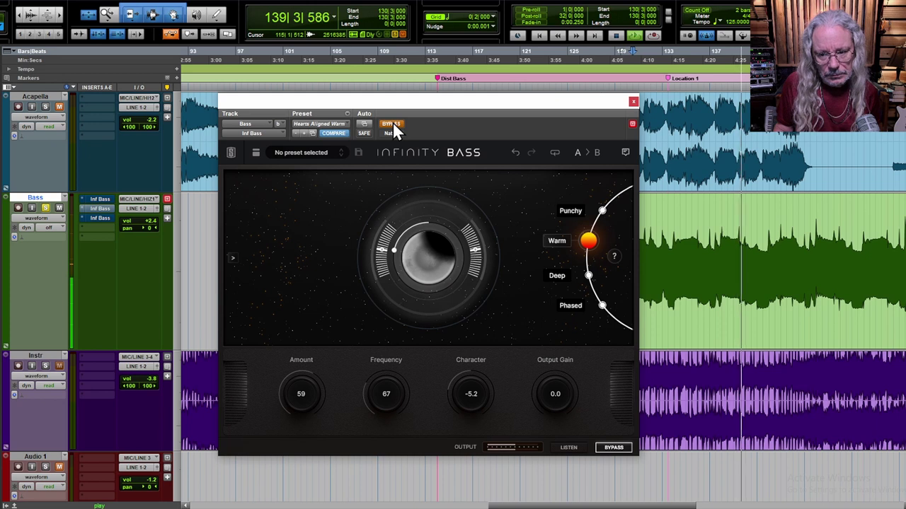
{"action": "left_click", "coordinate": [393, 124]}
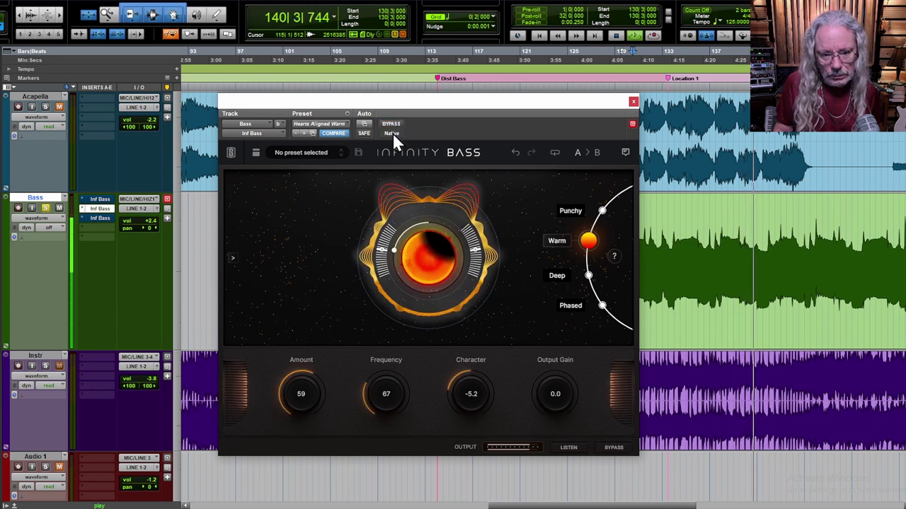
{"action": "left_click_drag", "start_coordinate": [388, 396], "coordinate": [387, 389]}
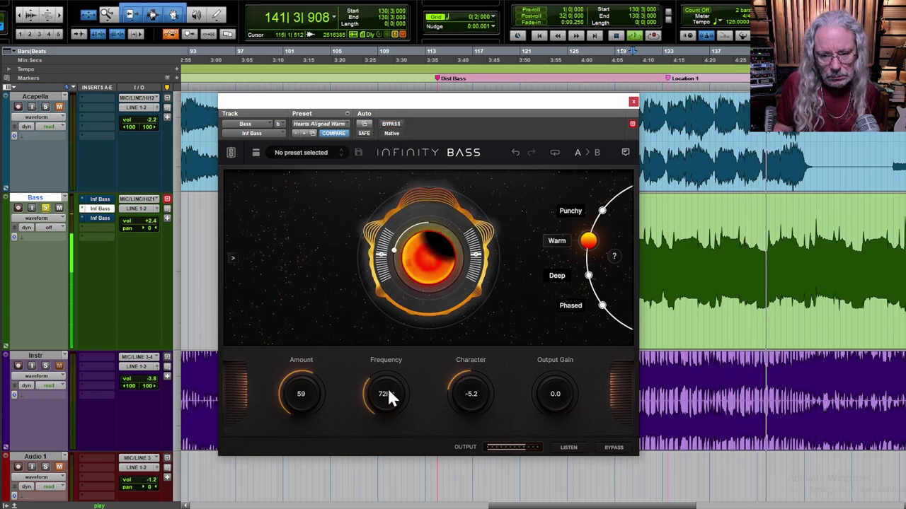
{"action": "left_click", "coordinate": [394, 122]}
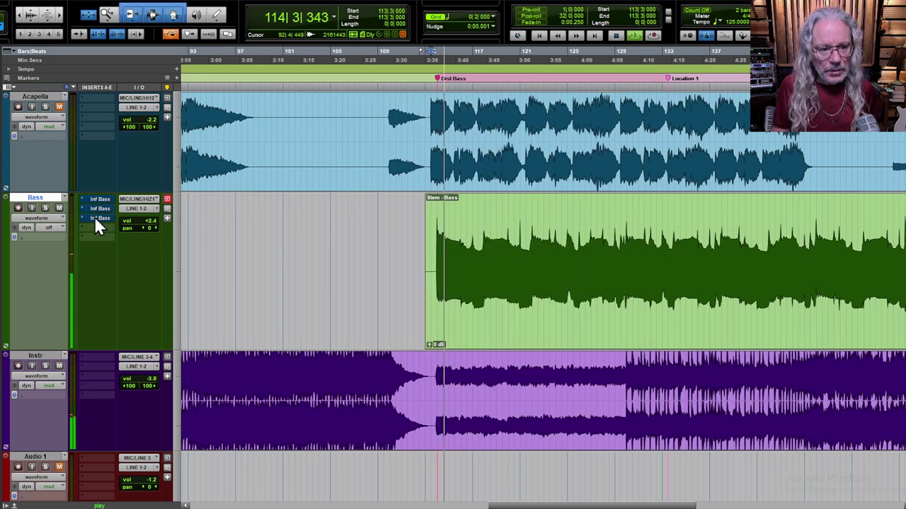
Open the Bass track's third, Deep-mode Infinity Bass and toggle its bypass to compare during playback.
{"action": "left_click", "coordinate": [96, 217]}
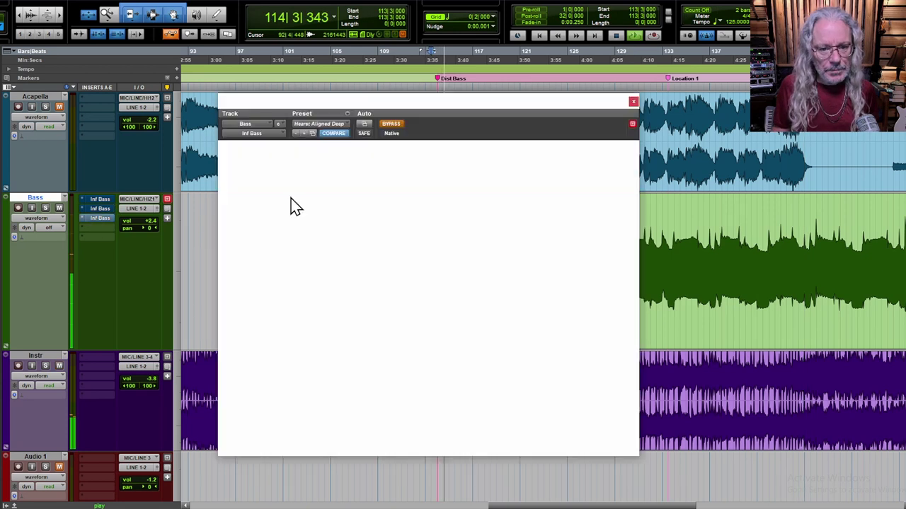
{"action": "left_click", "coordinate": [390, 123]}
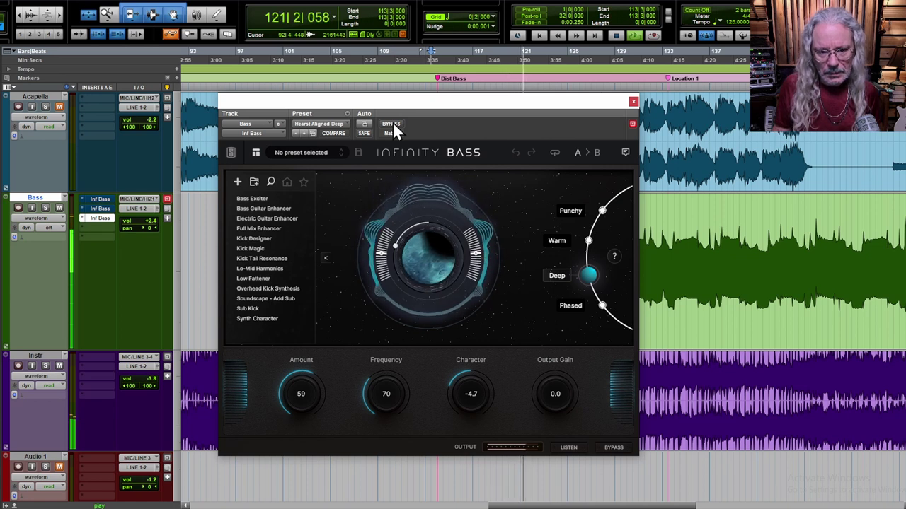
{"action": "left_click", "coordinate": [391, 124]}
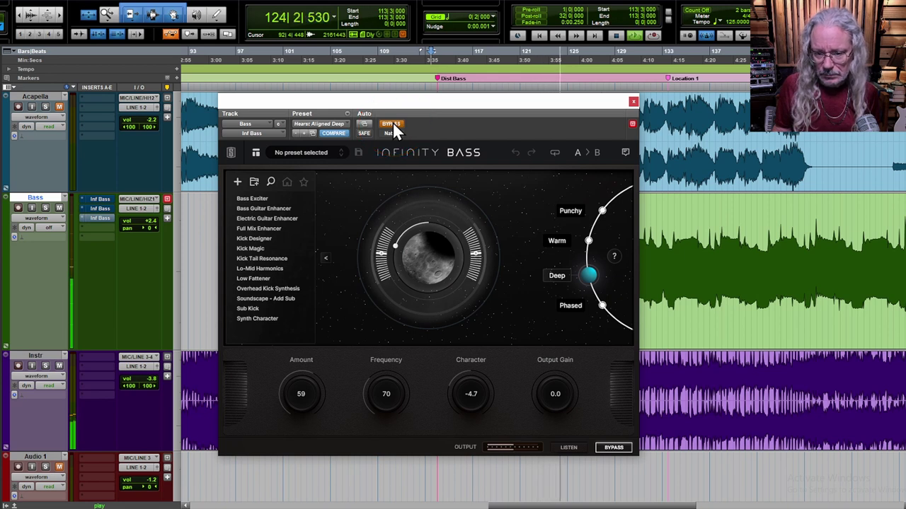
{"action": "left_click", "coordinate": [393, 123]}
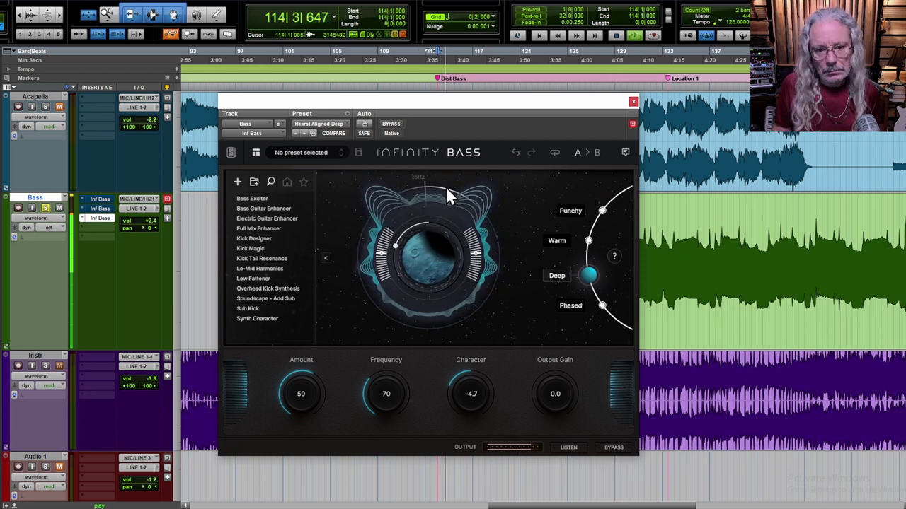
{"action": "left_click", "coordinate": [395, 123]}
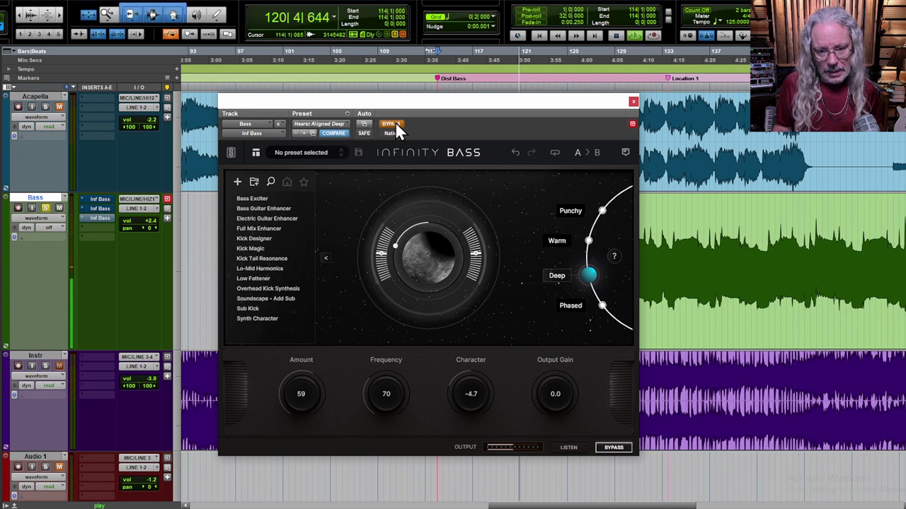
{"action": "left_click", "coordinate": [395, 122]}
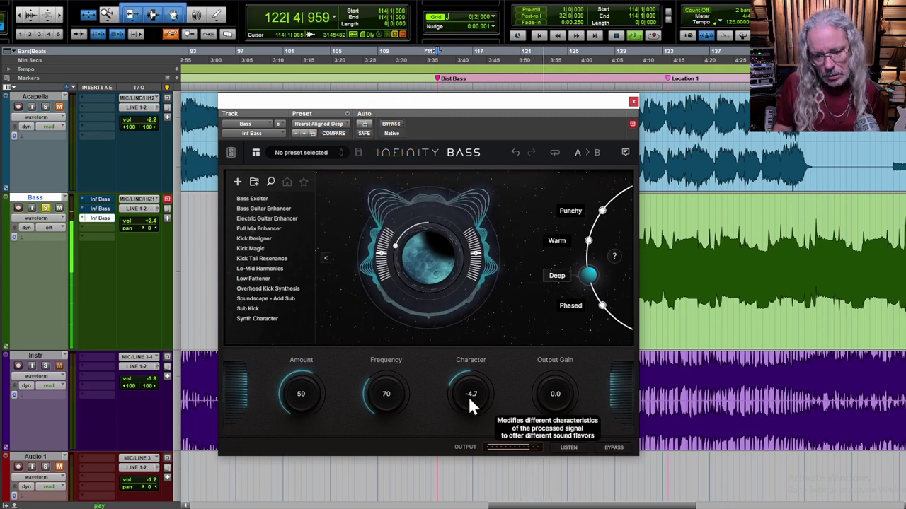
{"action": "left_click_drag", "start_coordinate": [470, 406], "coordinate": [466, 305]}
{"action": "left_click_drag", "start_coordinate": [288, 399], "coordinate": [298, 372]}
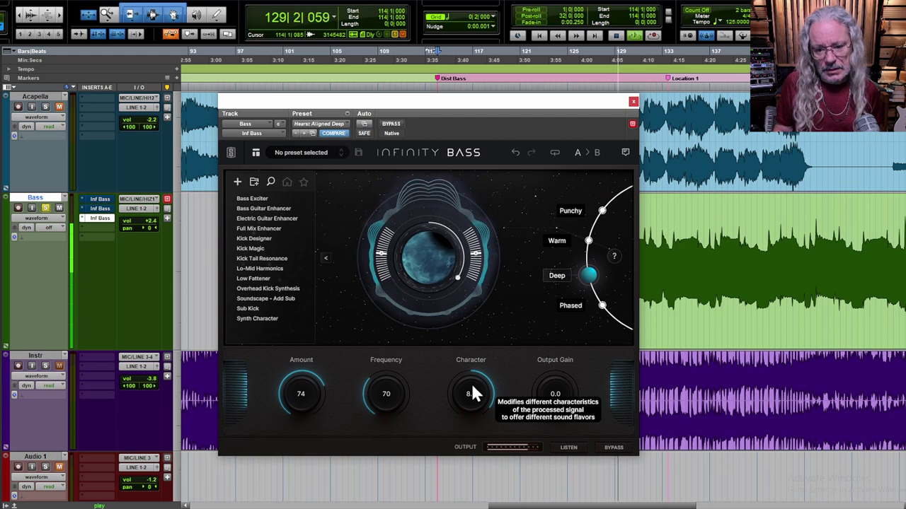
{"action": "left_click_drag", "start_coordinate": [474, 394], "coordinate": [471, 473]}
{"action": "left_click_drag", "start_coordinate": [471, 400], "coordinate": [395, 404]}
{"action": "left_click_drag", "start_coordinate": [307, 401], "coordinate": [388, 353]}
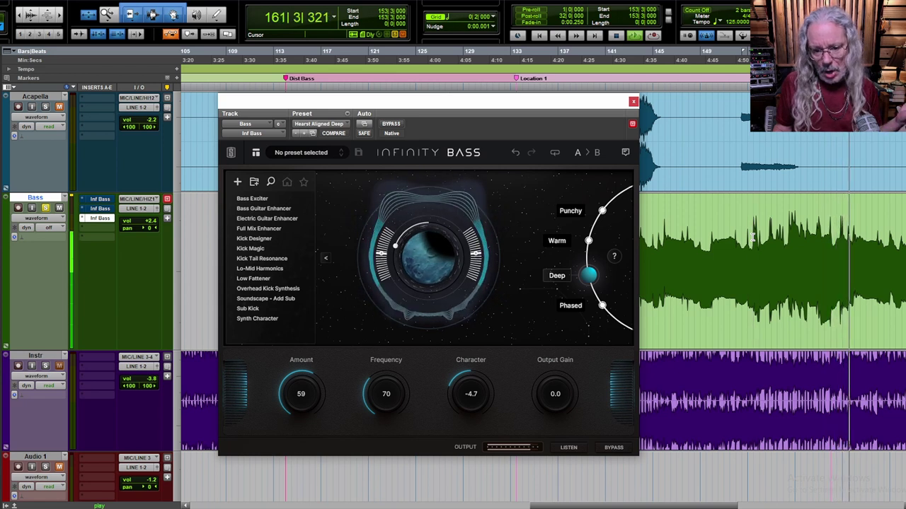
Raise the Deep Infinity Bass Frequency from 70 to about 127 while auditioning playback.
{"action": "key", "text": "space"}
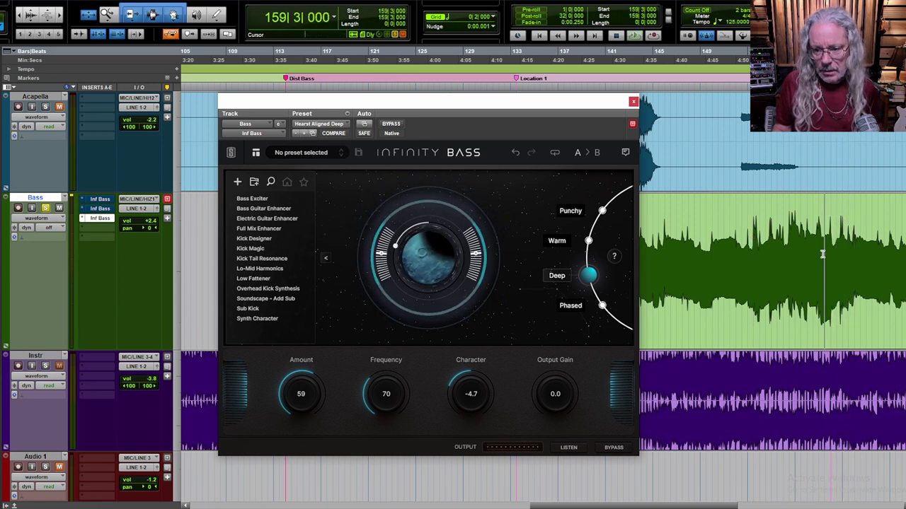
{"action": "left_click_drag", "start_coordinate": [388, 376], "coordinate": [386, 329]}
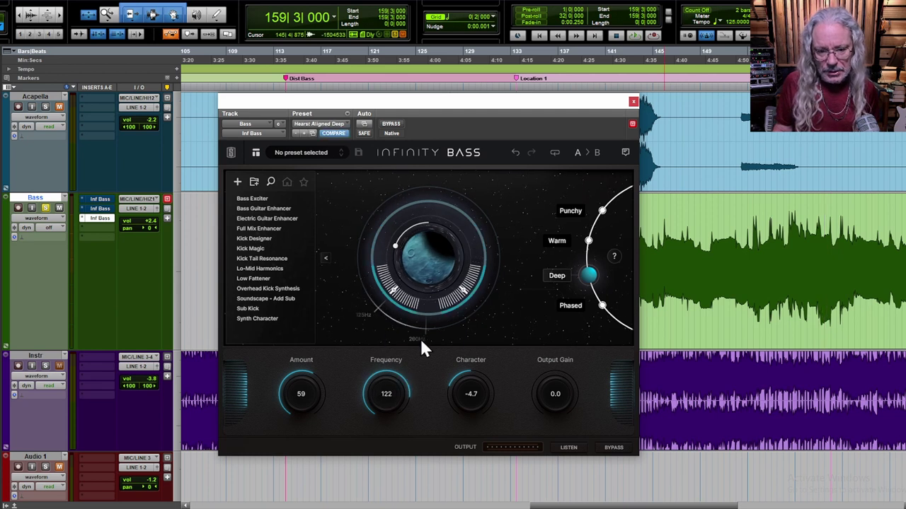
{"action": "key", "text": "space"}
{"action": "left_click_drag", "start_coordinate": [396, 396], "coordinate": [388, 392]}
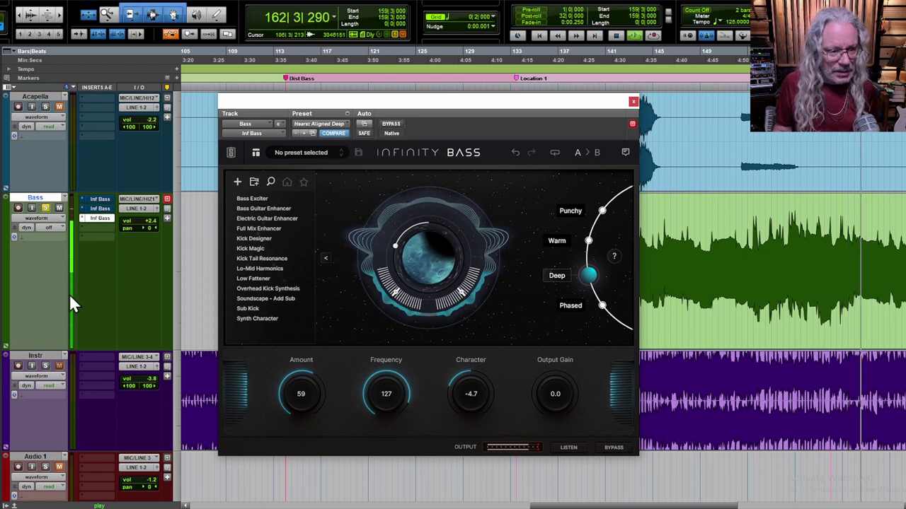
{"action": "key", "text": "space"}
{"action": "left_click", "coordinate": [41, 222]}
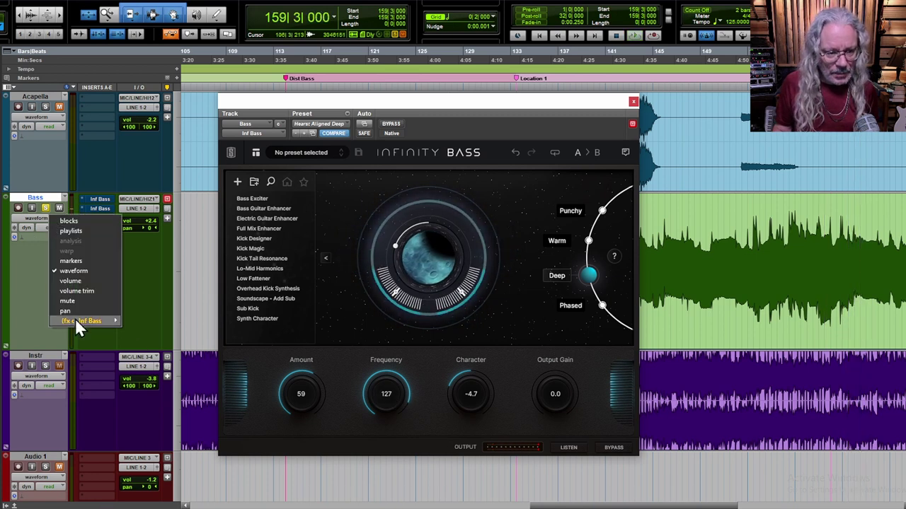
Show the Inf Bass Frequency automation lane on the Bass track and play the automated high-note passage.
{"action": "left_click", "coordinate": [134, 320]}
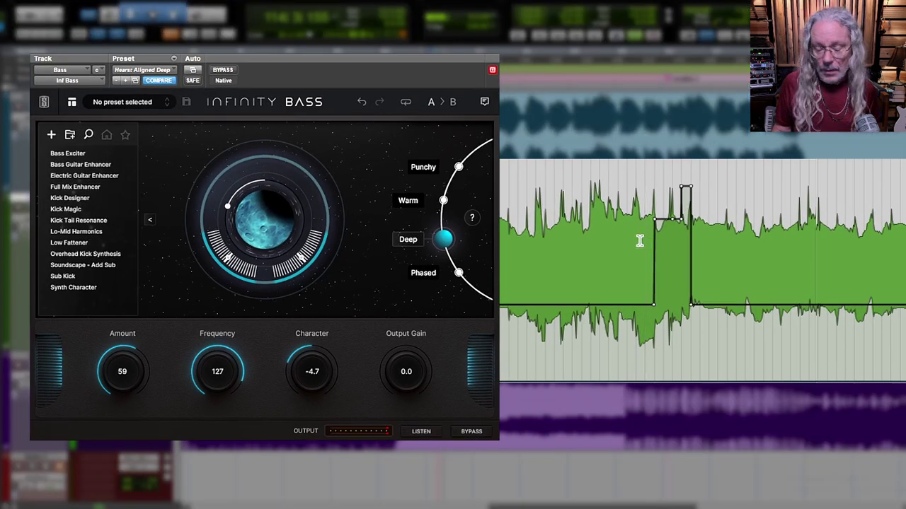
{"action": "left_click", "coordinate": [636, 242]}
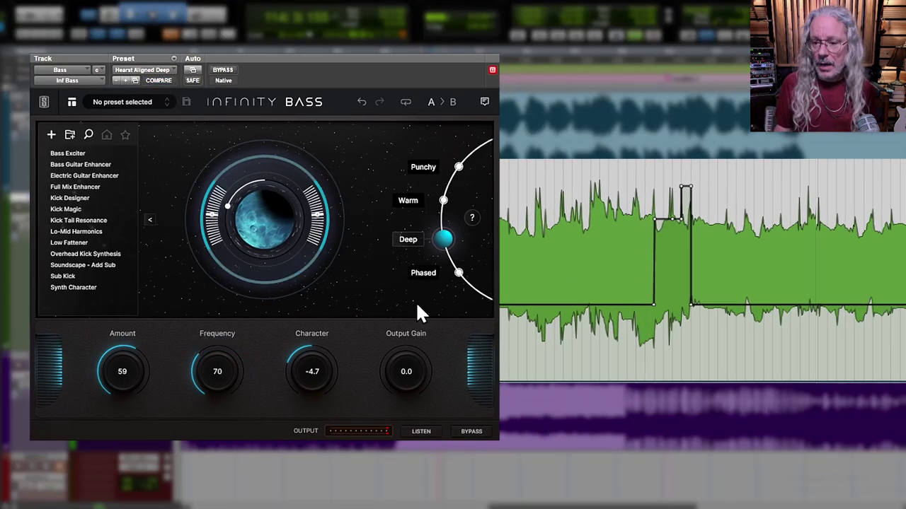
{"action": "key", "text": "space"}
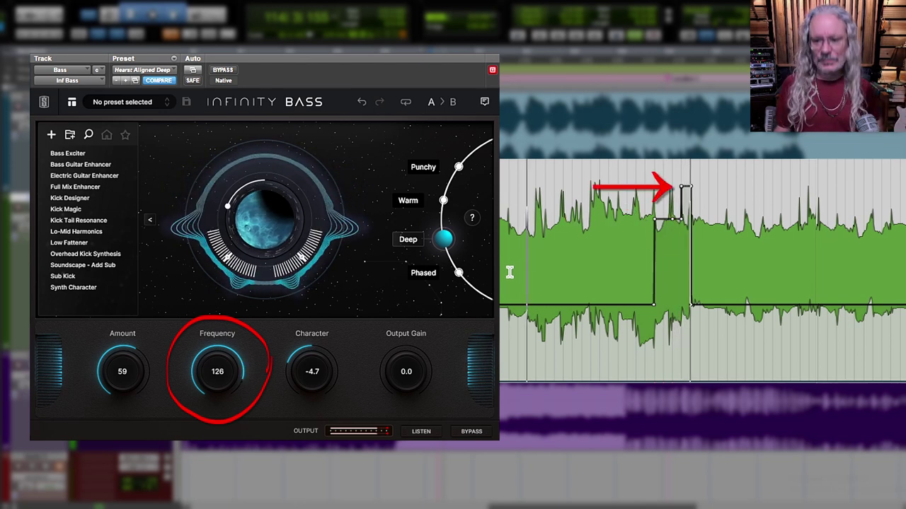
{"action": "left_click", "coordinate": [228, 67]}
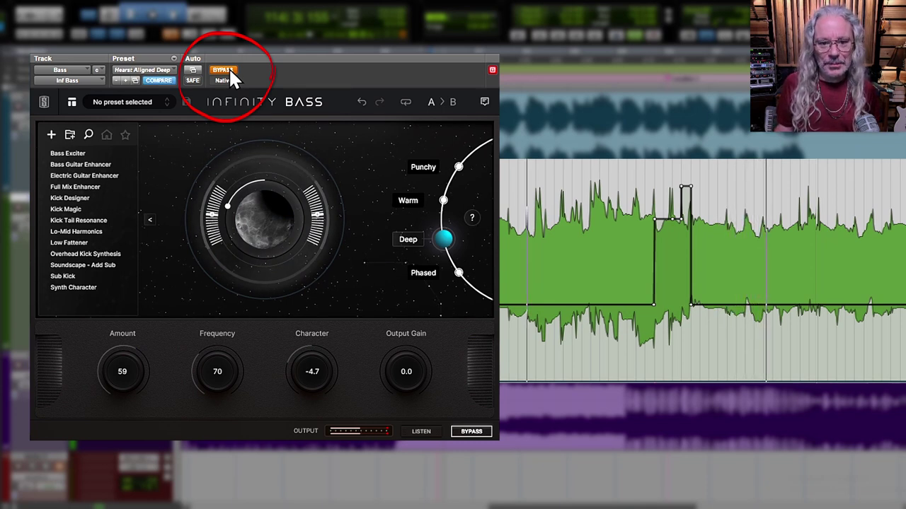
{"action": "left_click", "coordinate": [229, 68]}
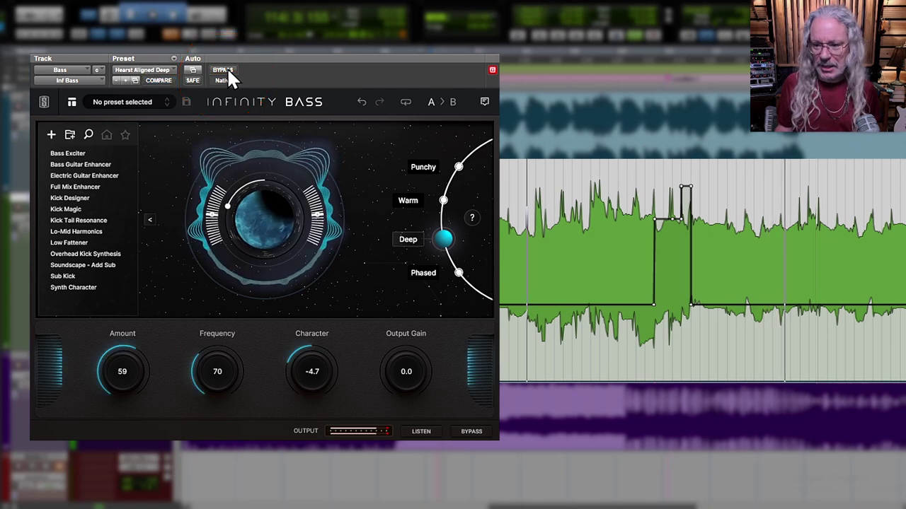